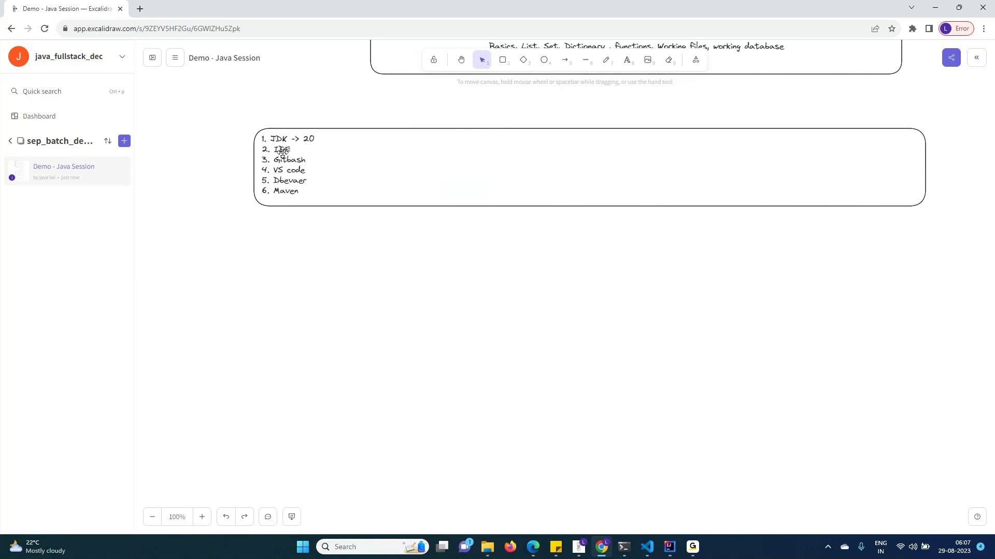
- Search the web for "jdk download" in a new browser tab and open Oracle's Java Downloads page
click(140, 9)
text(j)
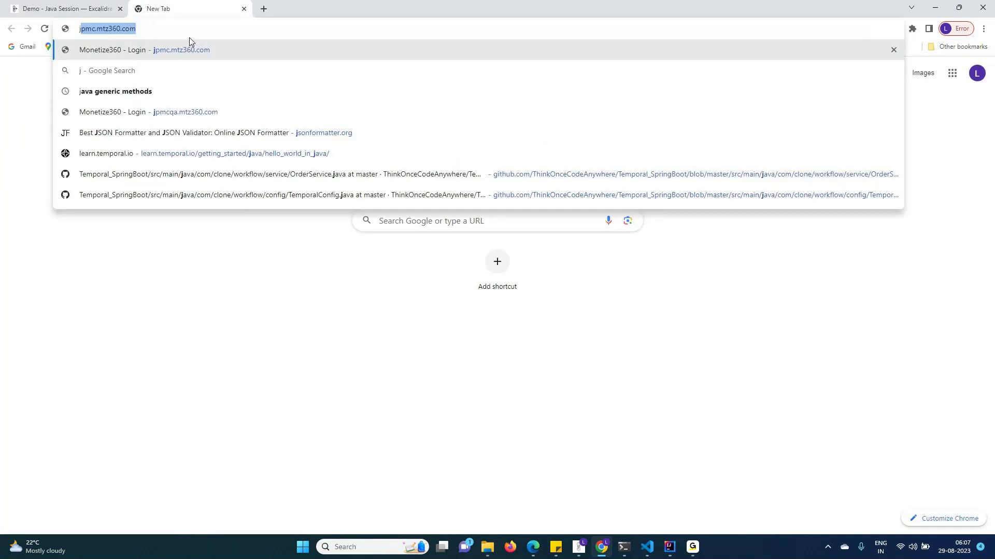
text(dk down)
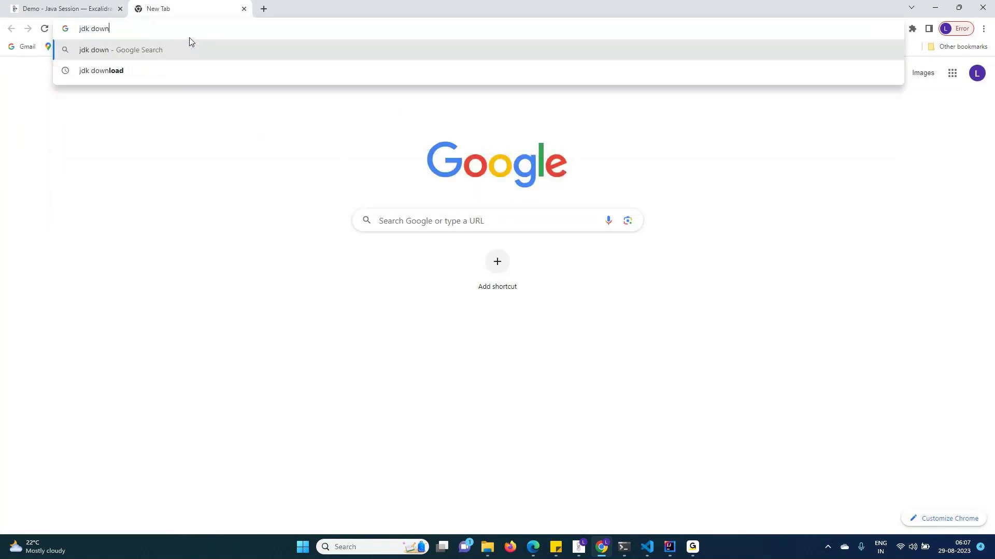
key(Down)
key(Return)
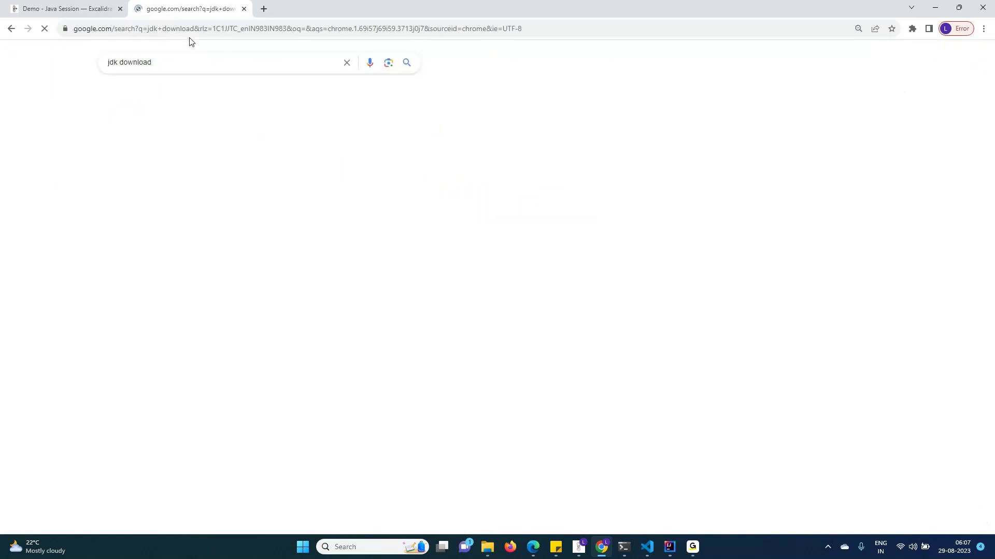
click(206, 157)
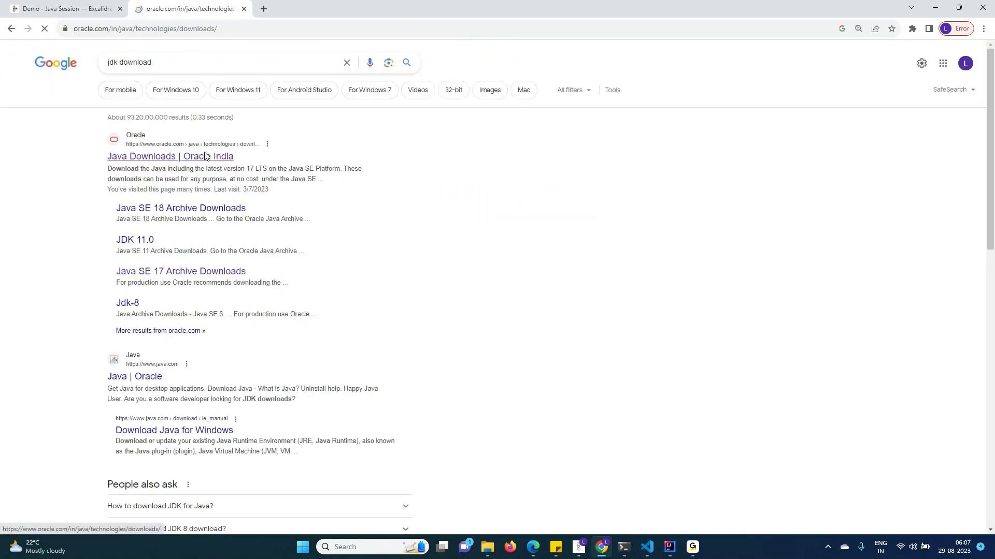
- Download the JDK 20 x64 Installer for Windows, jdk-20_windows-x64_bin.exe
scroll(353, 172, down, 3)
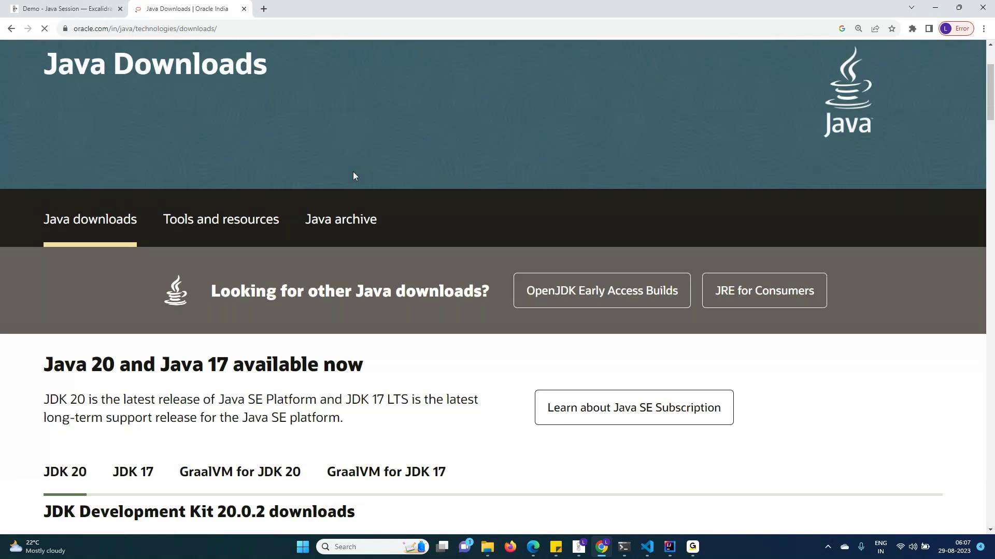
scroll(352, 172, down, 3)
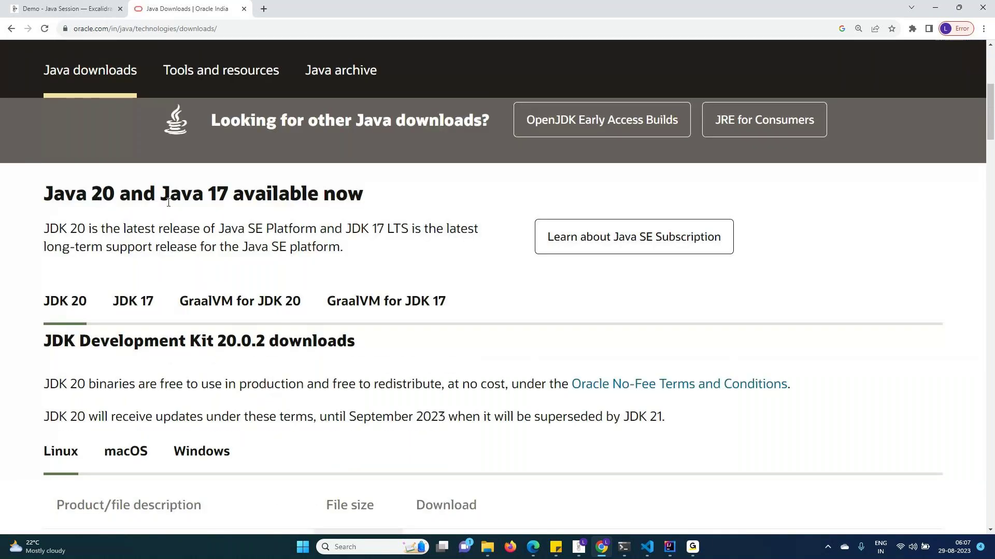
scroll(342, 198, down, 1)
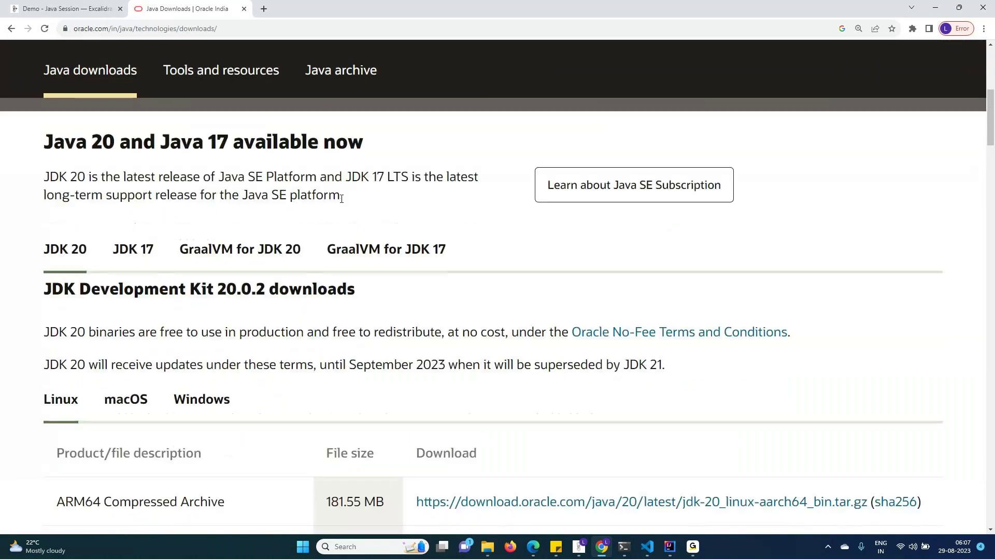
scroll(69, 151, down, 2)
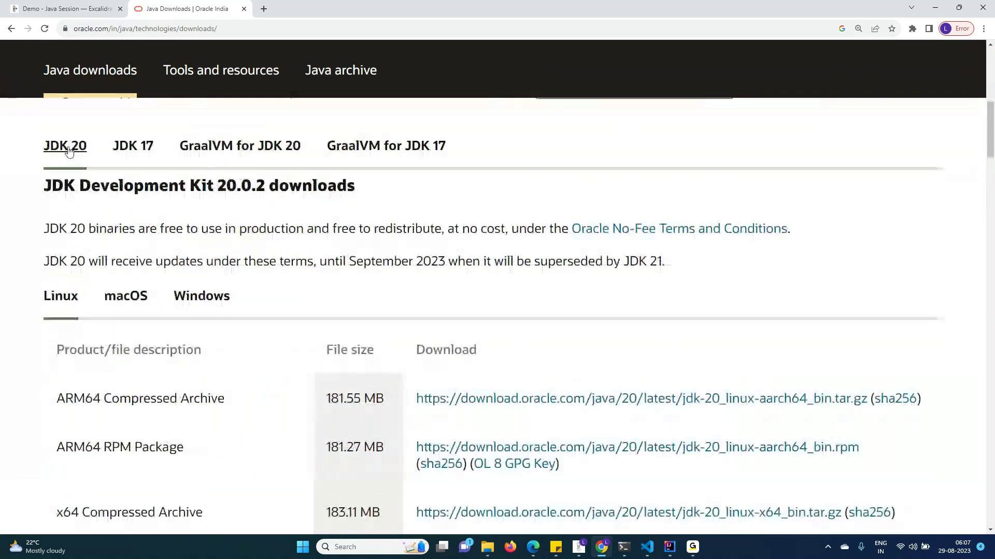
click(69, 150)
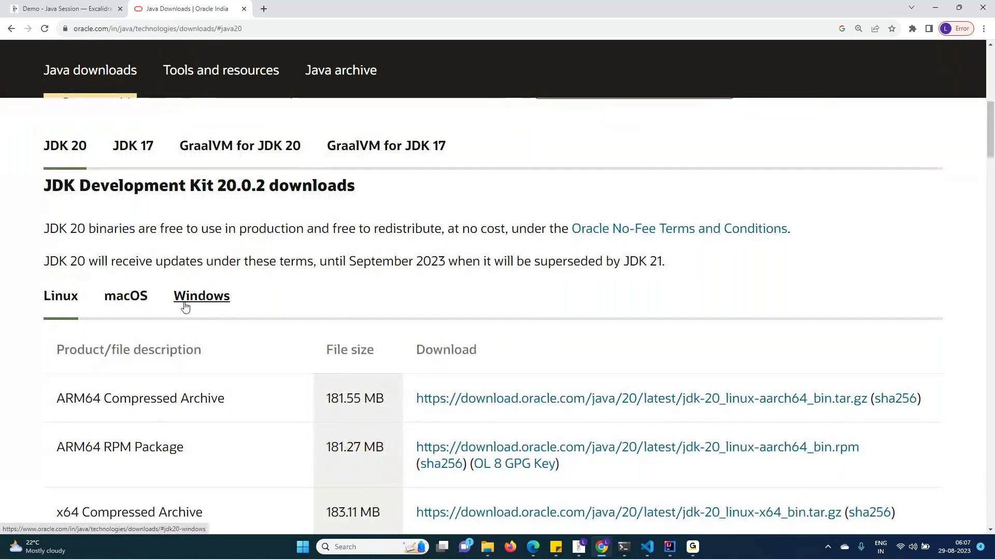
scroll(185, 307, down, 1)
click(213, 245)
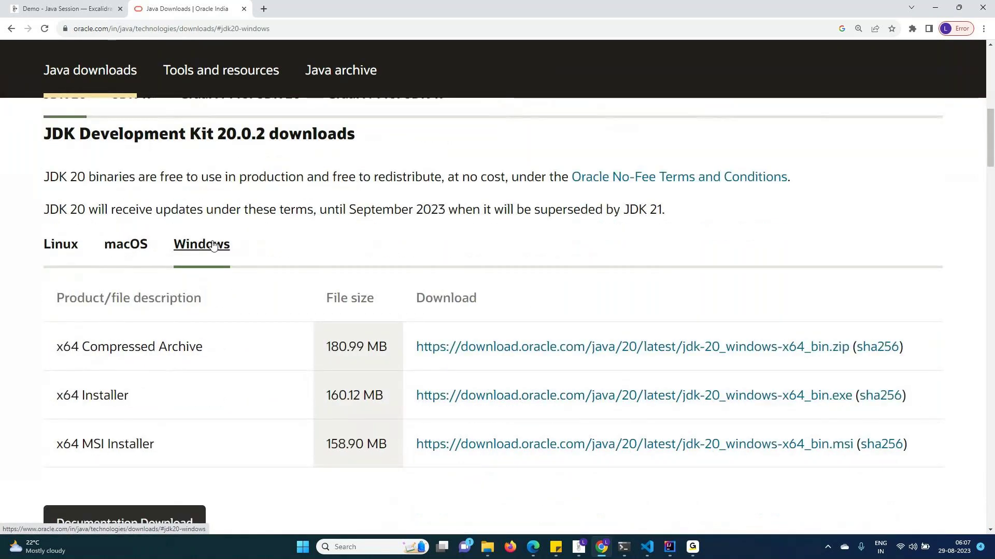
scroll(214, 249, down, 1)
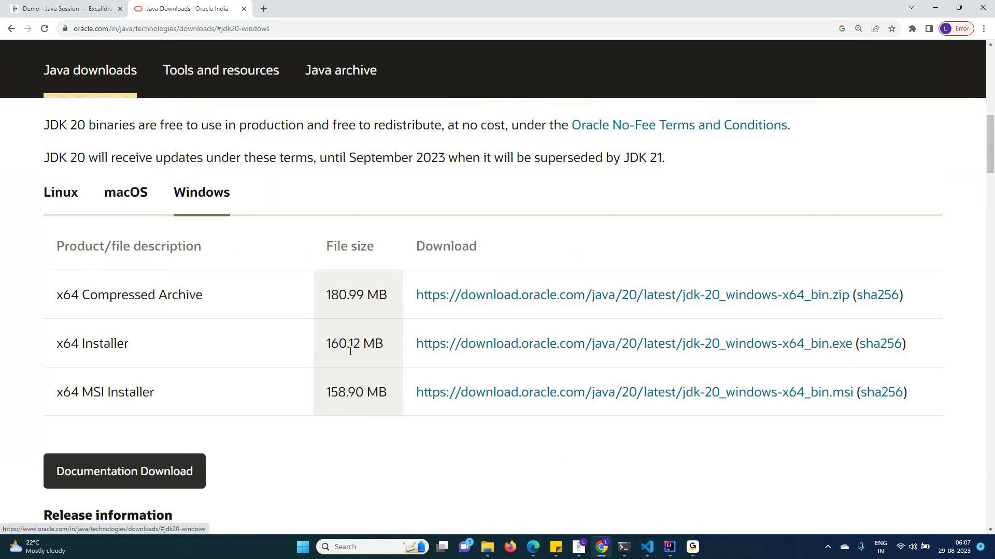
click(706, 344)
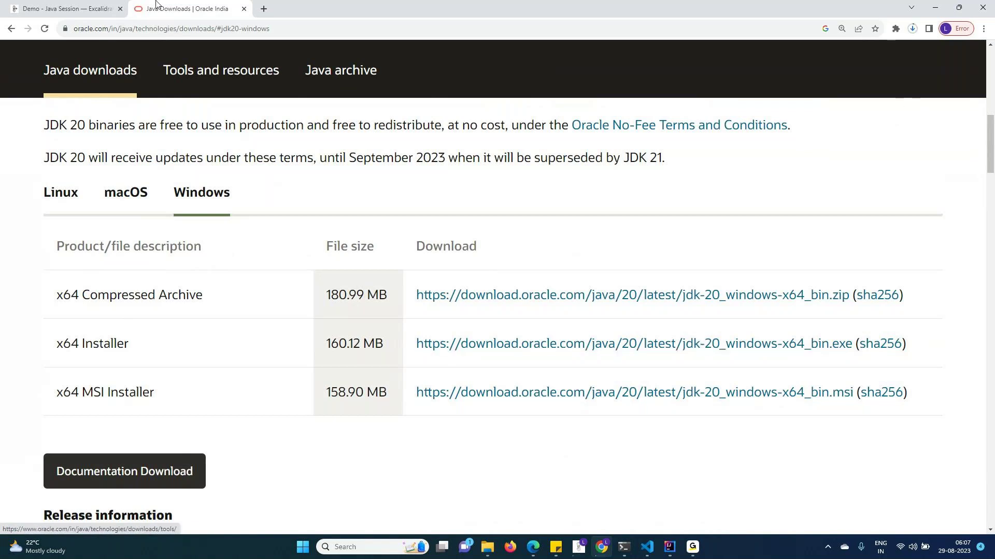
- Copy the download URL of the Windows x64 Installer from the downloads table
right_click(651, 344)
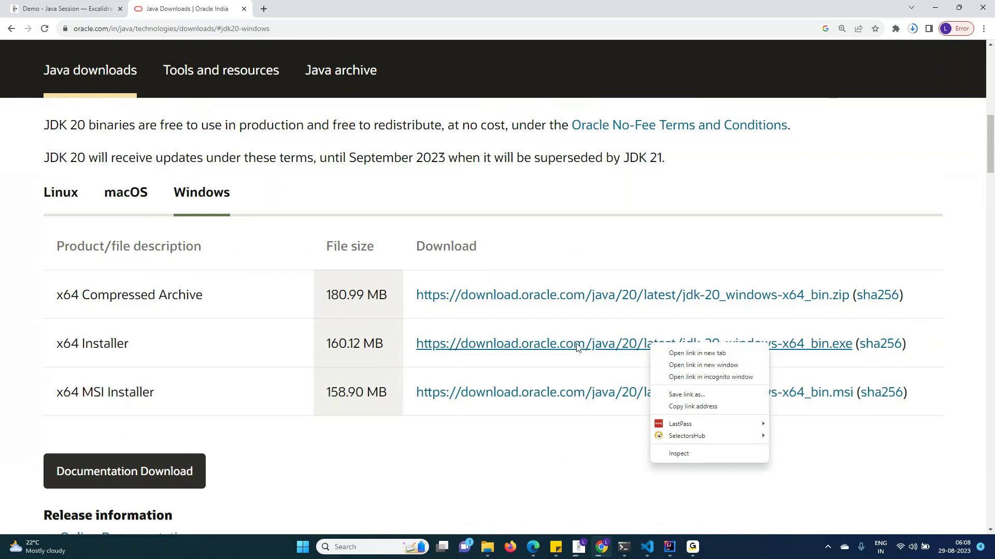
drag(410, 343, 852, 344)
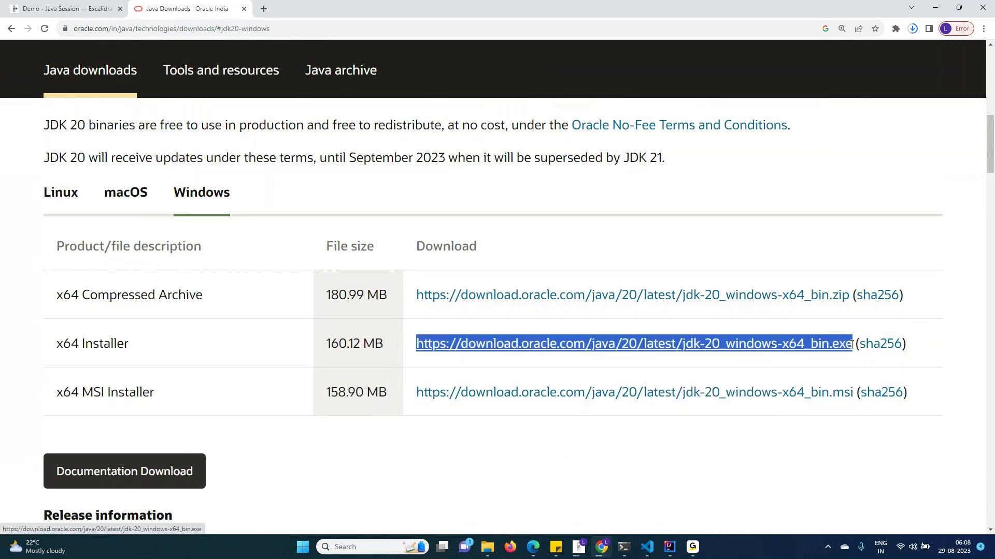
key(alt+Tab)
key(alt+Tab)
- Add a text note below the tools list on the Excalidraw board with the heading "JDK:" and the copied installer URL
click(62, 9)
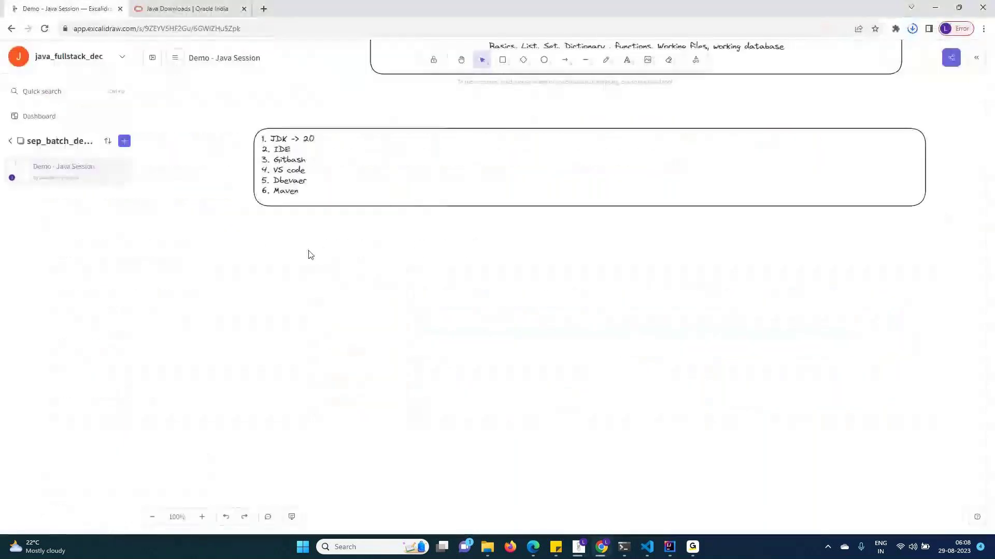
double_click(259, 241)
text(J)
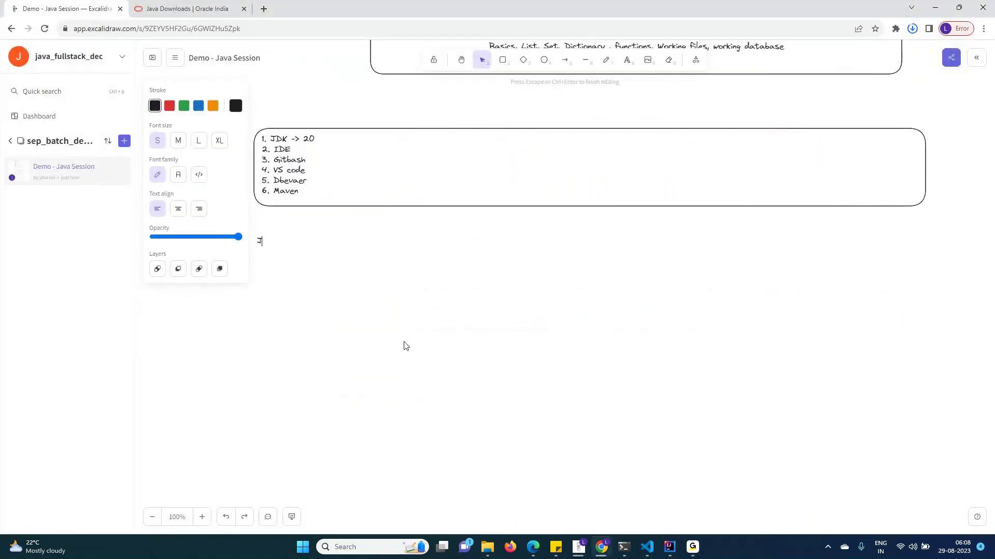
text(DK:)
key(Return)
key(Return)
key(ctrl+v)
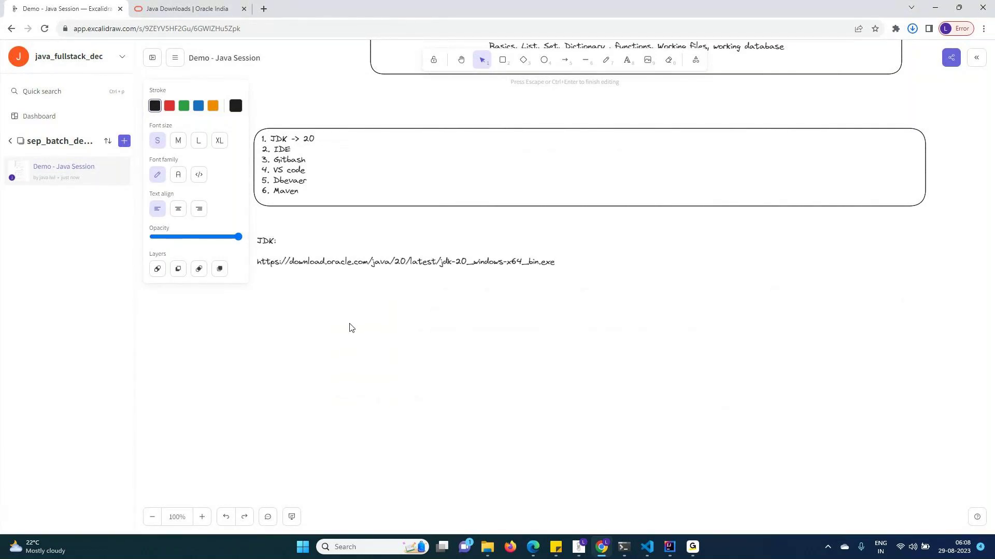
click(366, 302)
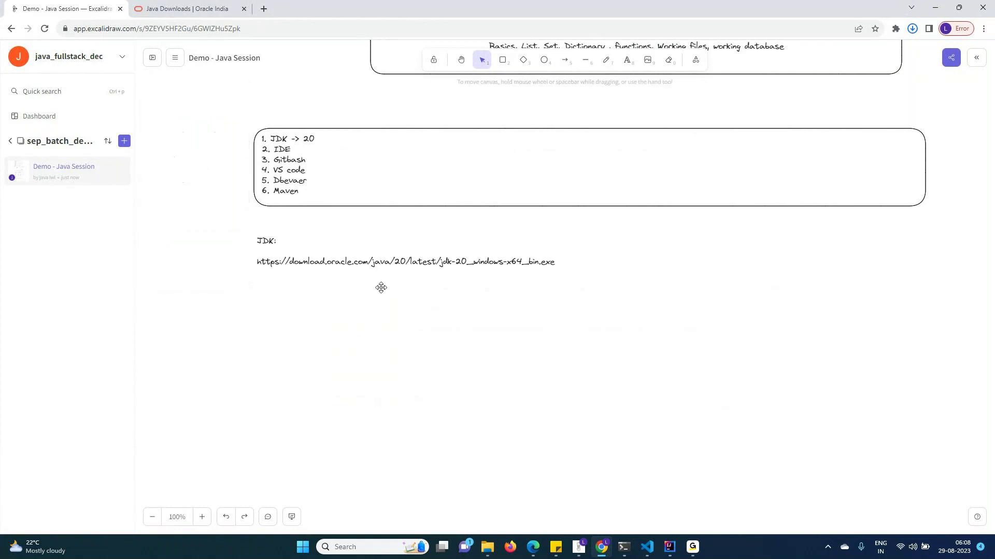
double_click(260, 277)
click(261, 282)
key(Escape)
key(alt+Tab)
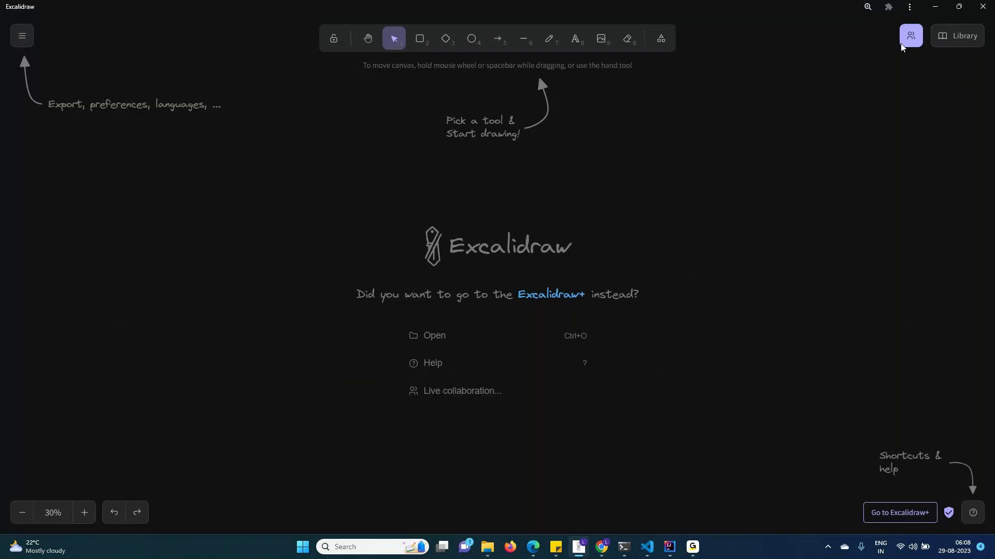
key(alt+Tab)
- Open the folder containing the downloaded jdk-20_windows-x64_bin (1).exe from the browser's recent downloads
click(912, 32)
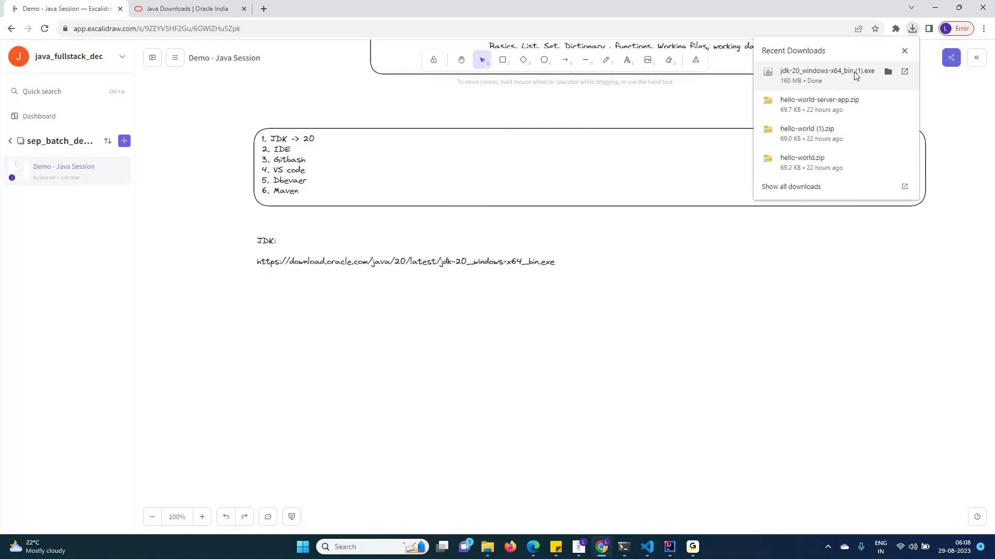
click(888, 72)
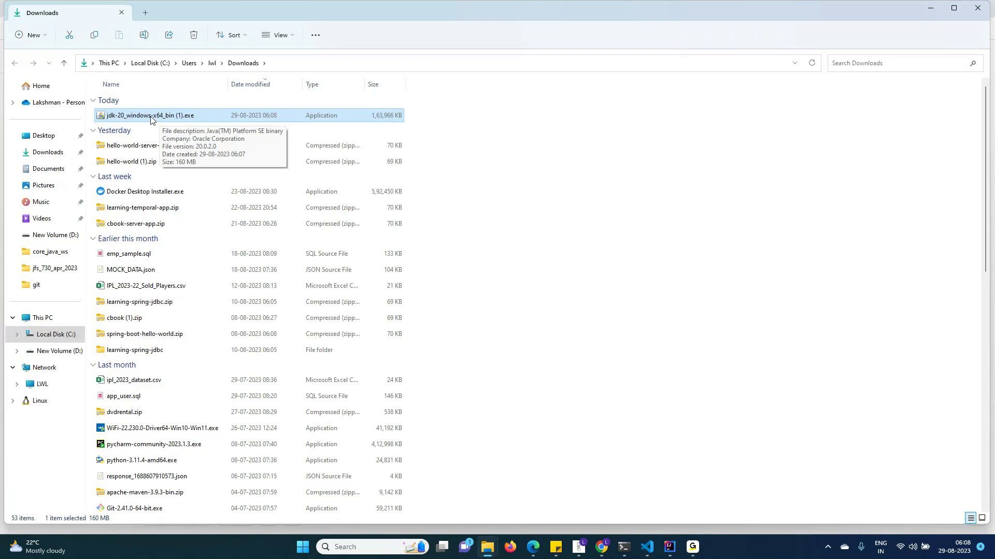
click(691, 548)
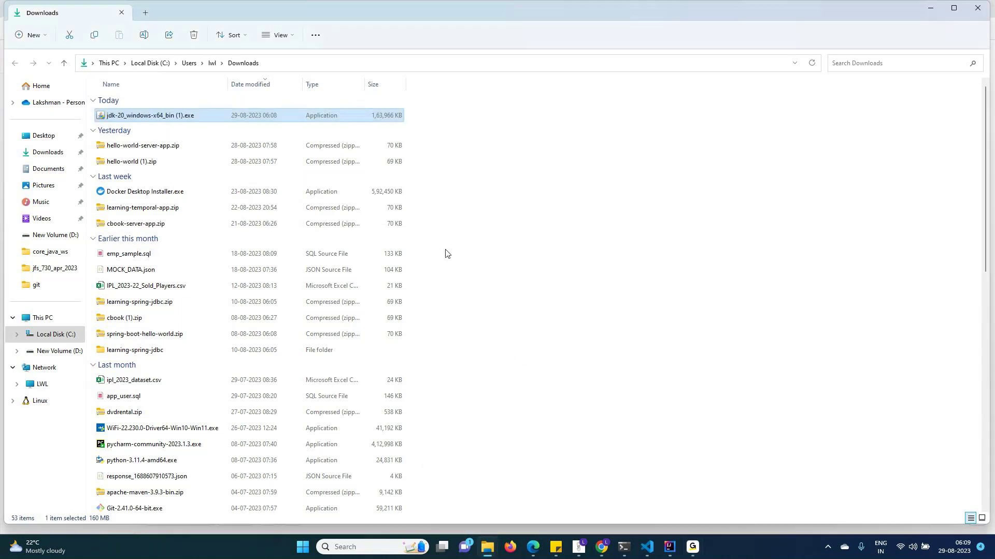
- Try to install JDK 20.0.2 into the default folder C:\Program Files\Java\jdk-20\ with the downloaded installer, and close the setup
double_click(144, 119)
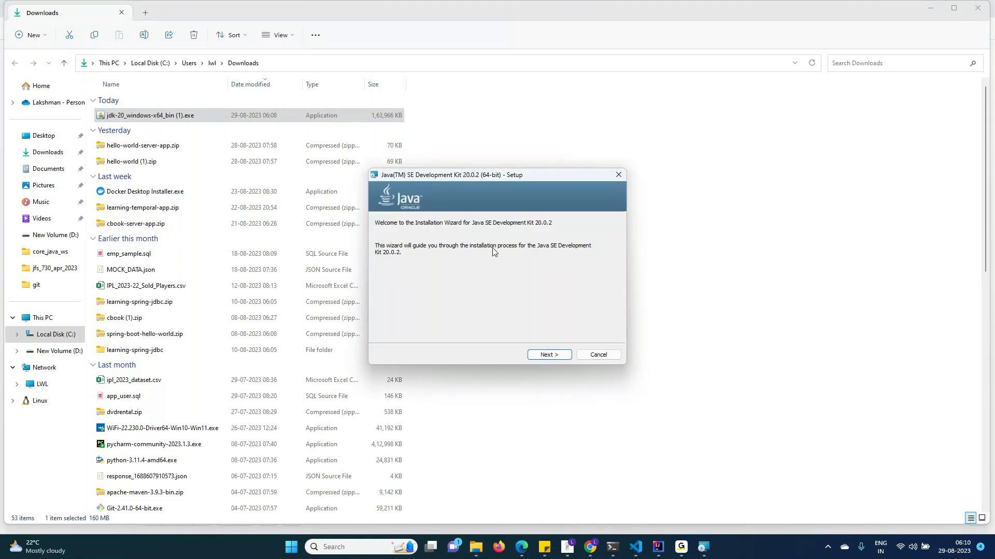
click(548, 357)
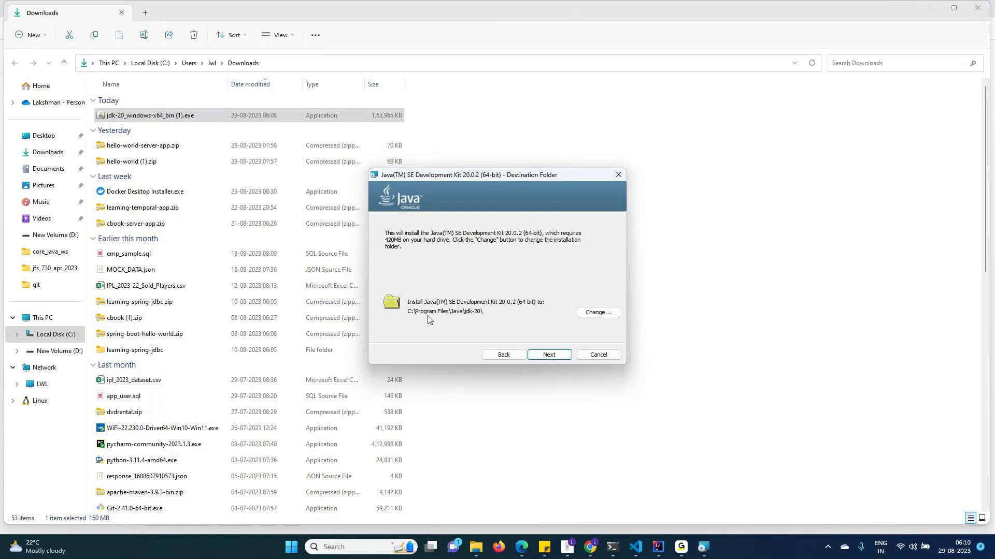
click(557, 358)
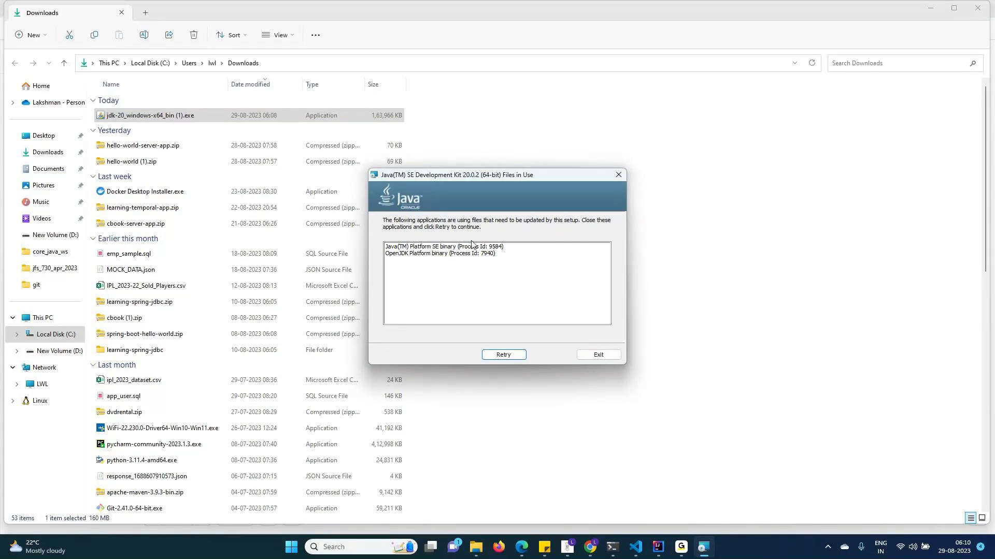
click(618, 175)
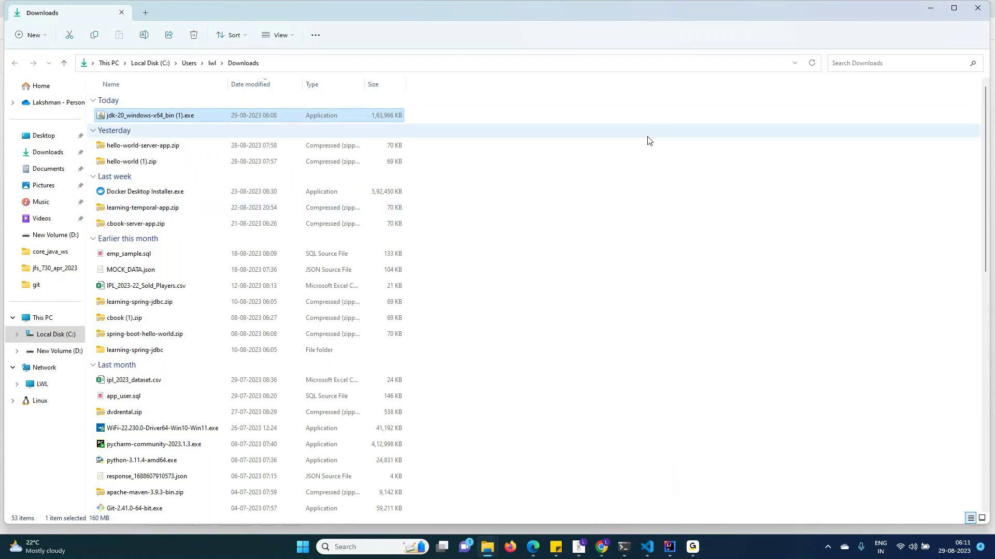
- Open a Command Prompt and check the installed Java version with java -version
key(super)
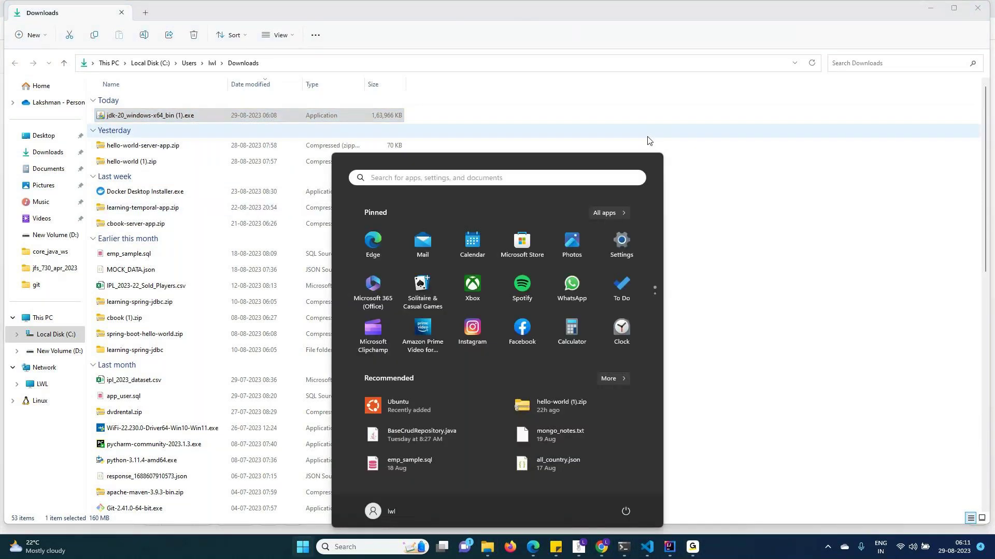
key(super)
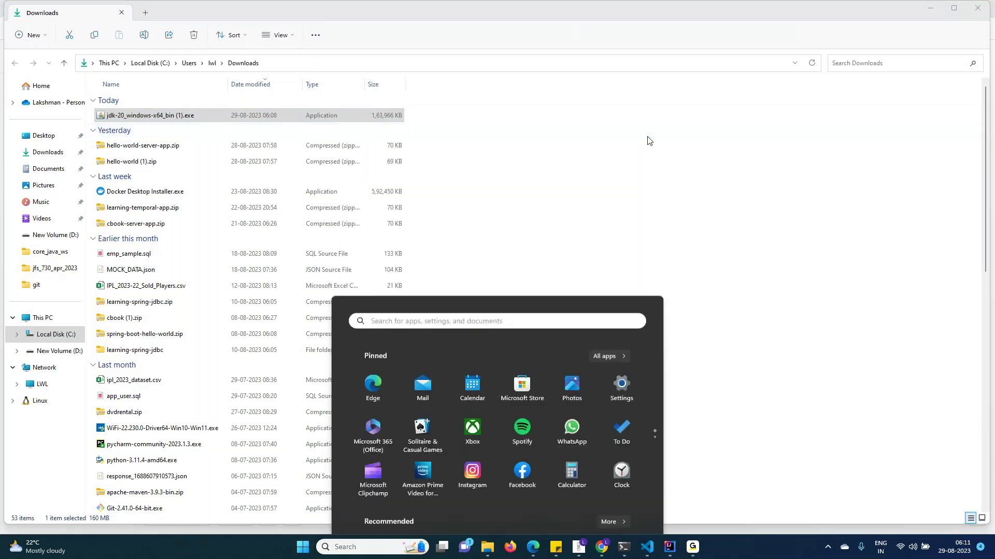
key(super+r)
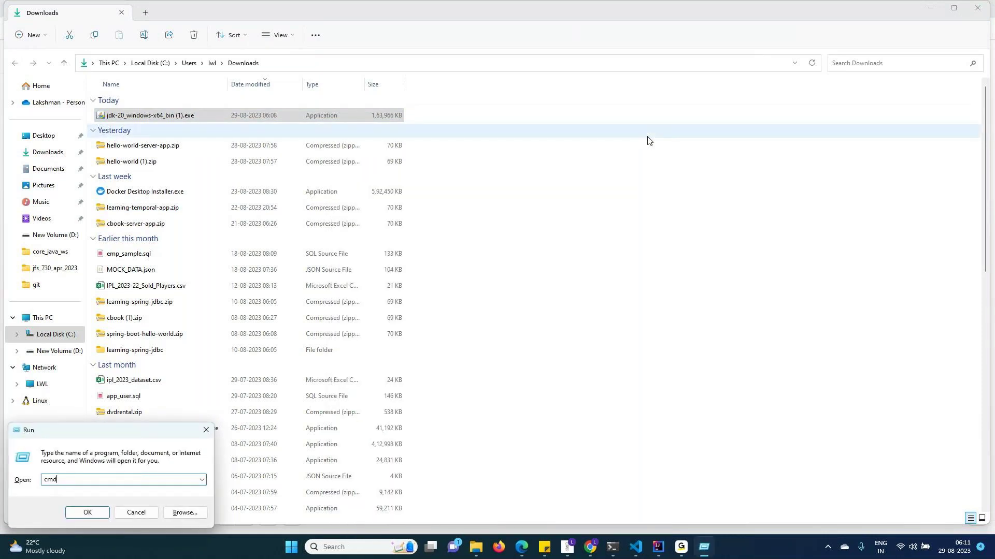
key(Return)
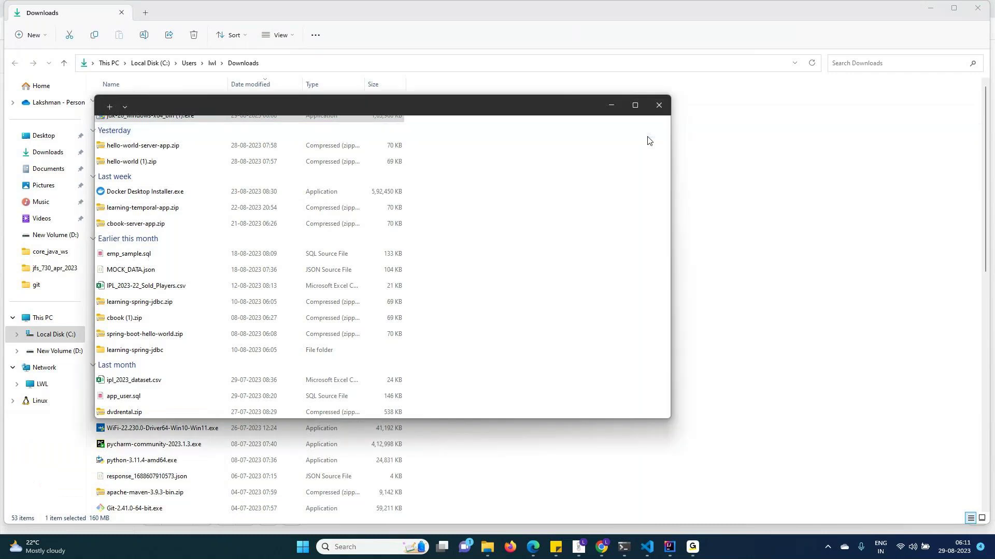
text(j)
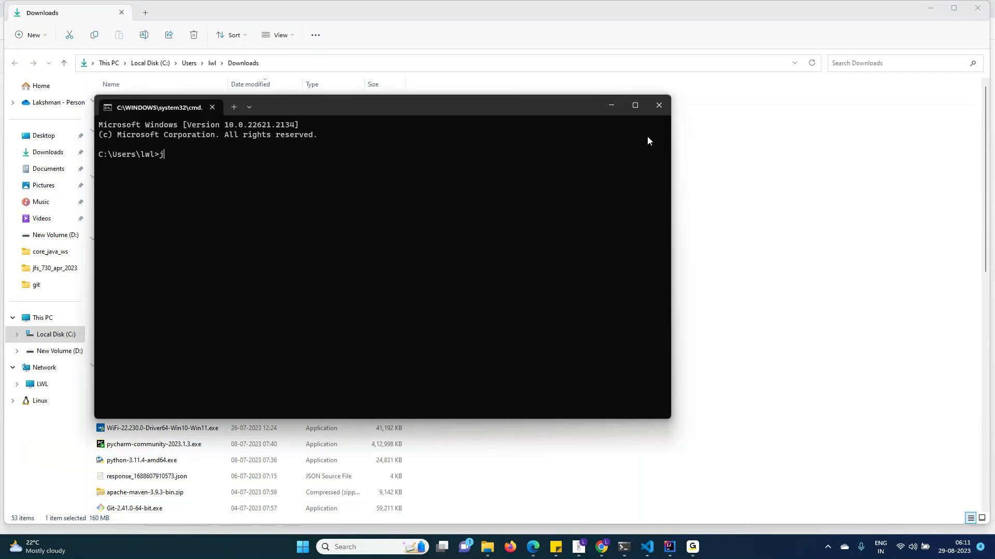
text(ava -version)
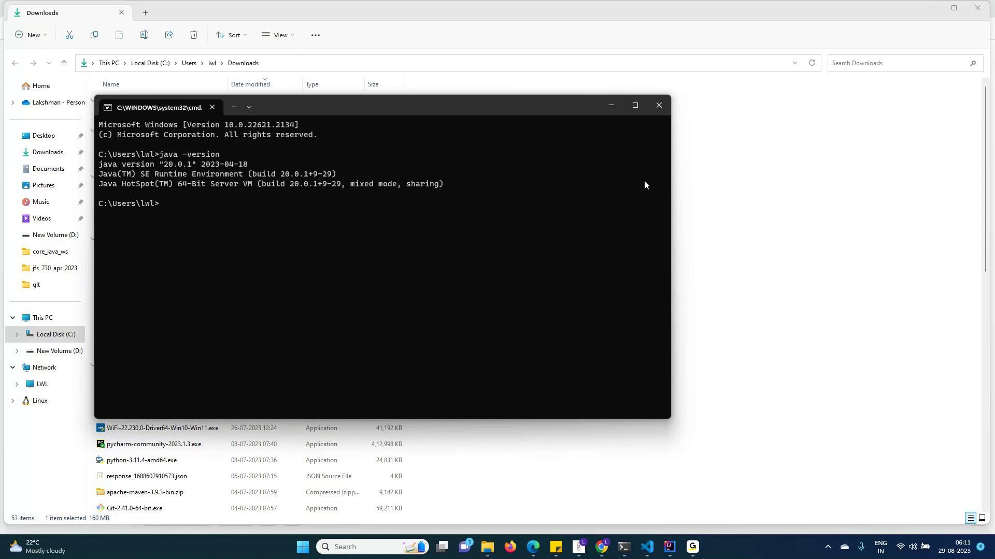
- Try the jdk command in the Command Prompt and run javac without arguments to check the Java compiler
text(jdk)
key(Return)
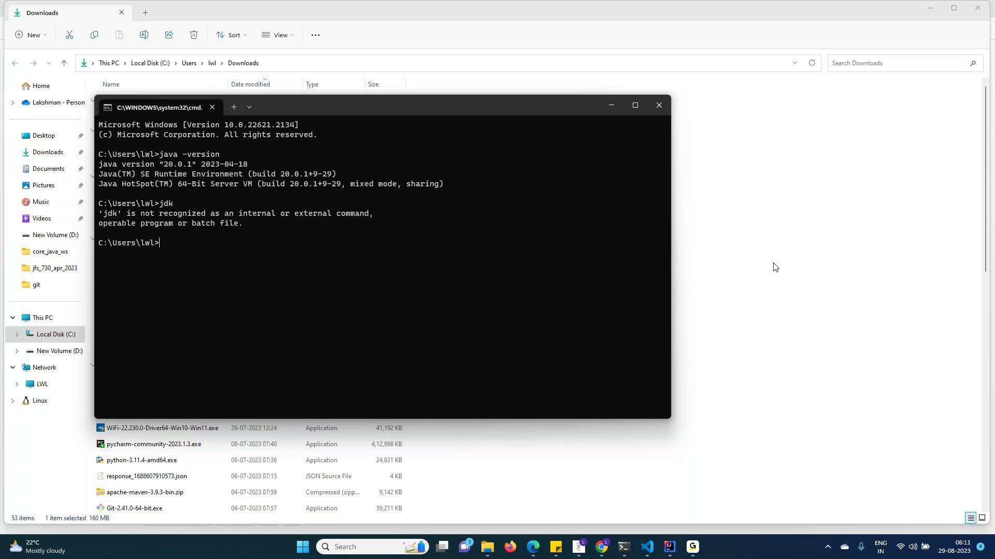
text(javac)
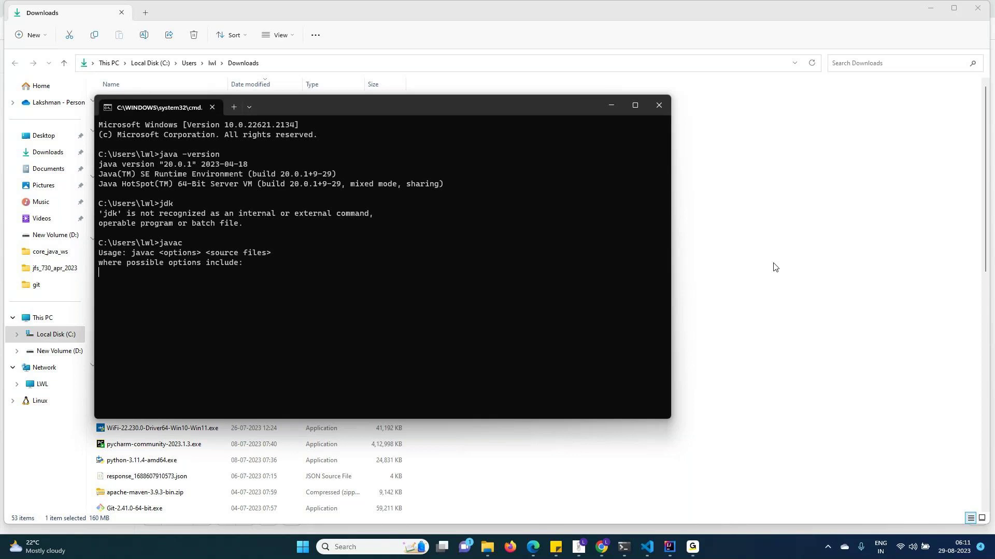
- Run java without arguments in the Command Prompt and look through its usage help and options
text(javac)
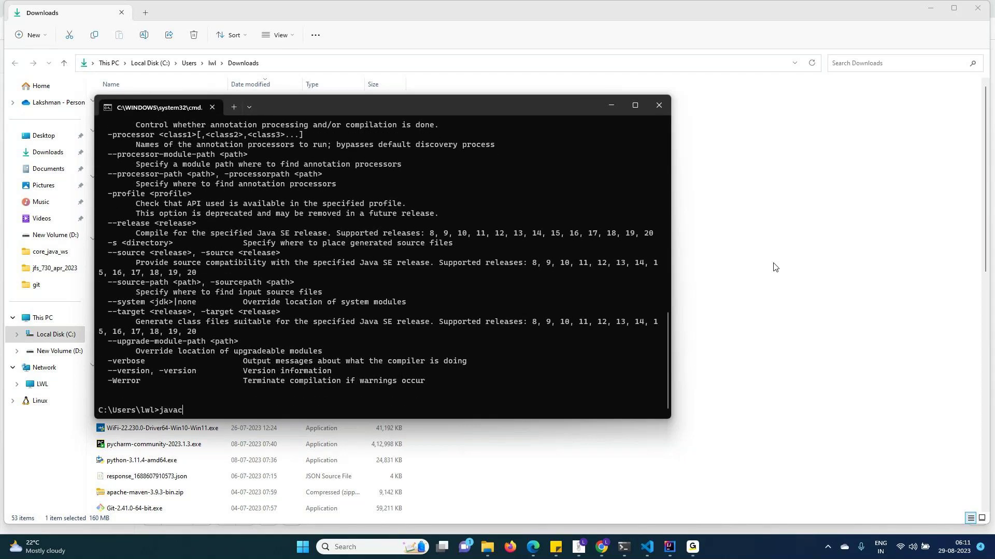
key(BackSpace)
key(Return)
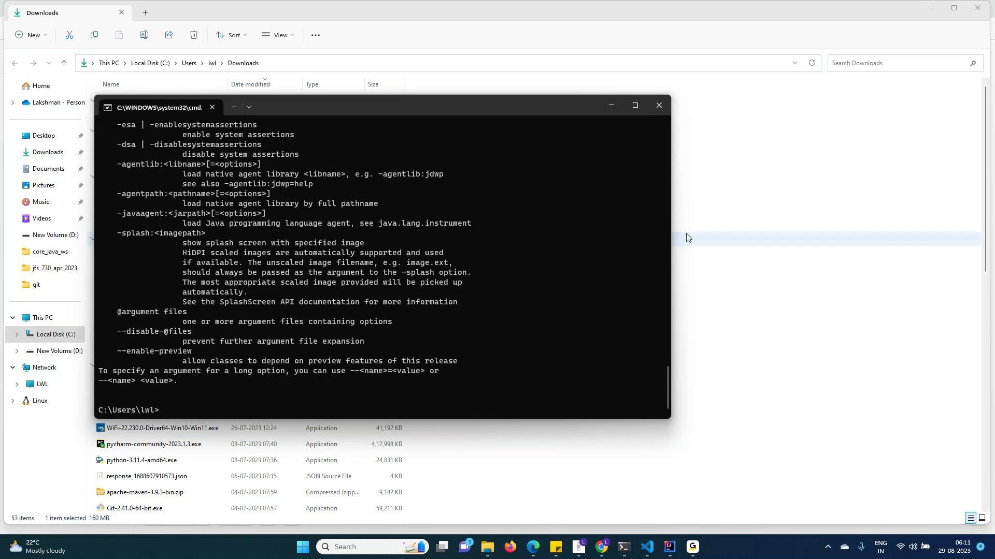
scroll(216, 267, up, 3)
scroll(216, 267, up, 8)
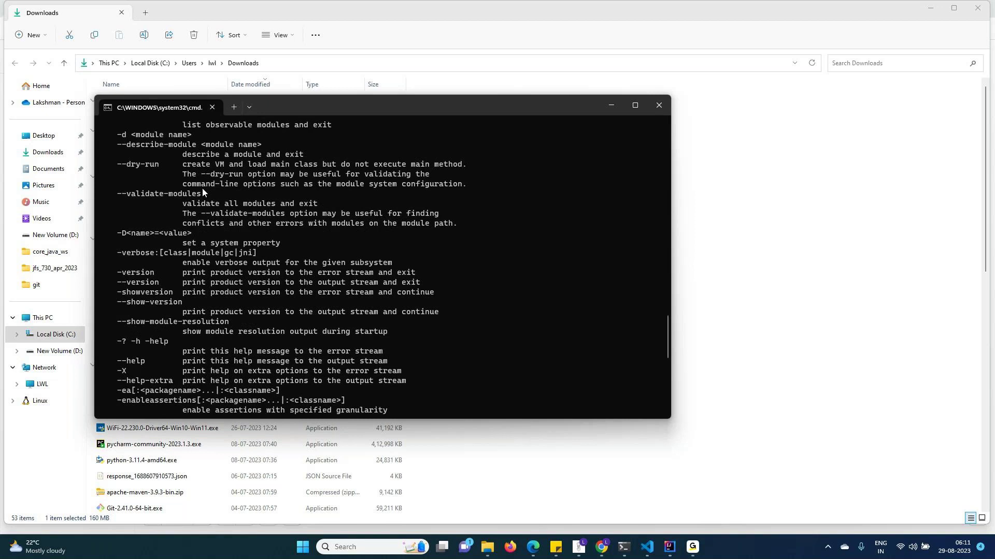
scroll(202, 188, up, 10)
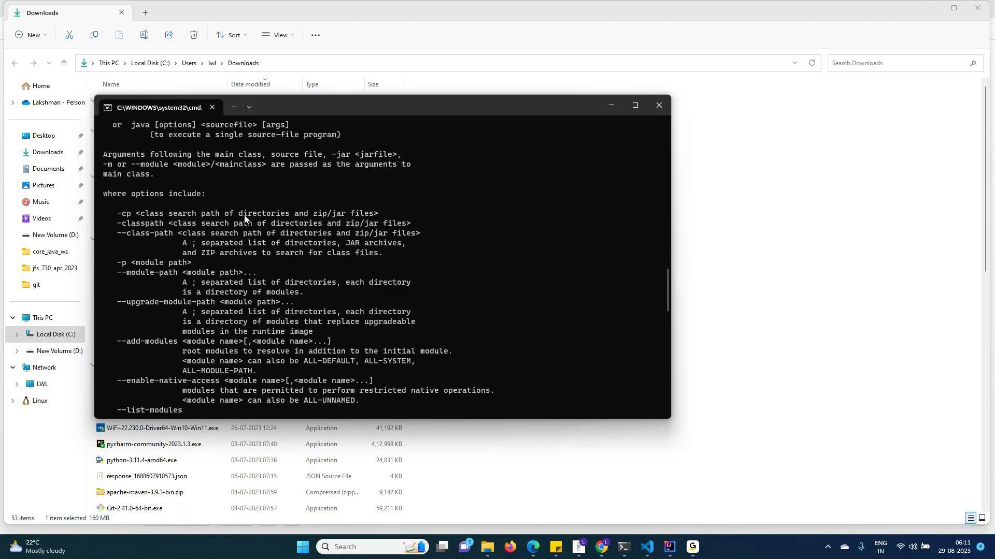
- Check the installed Java version again in the Command Prompt with java -version
scroll(282, 287, down, 7)
scroll(282, 287, down, 15)
text(java -version)
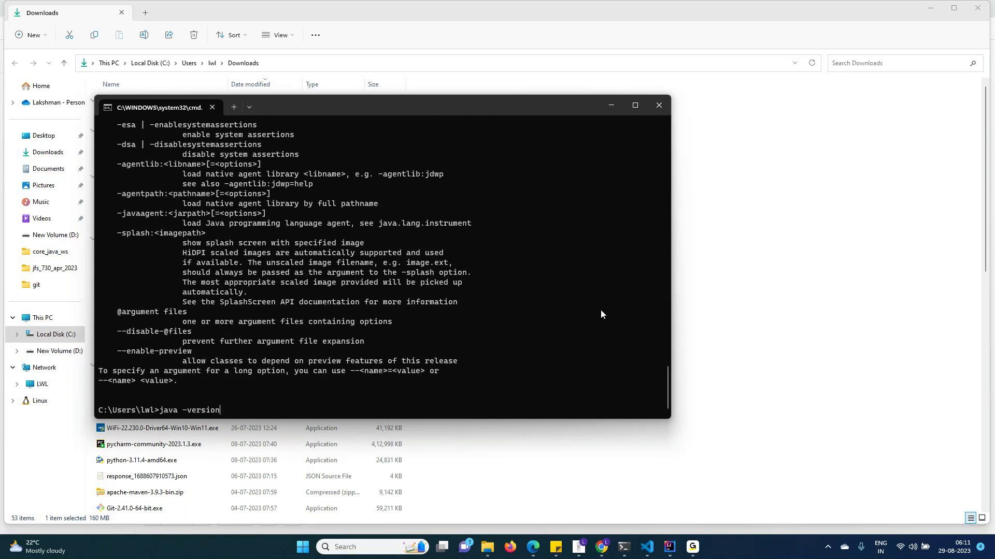
key(Return)
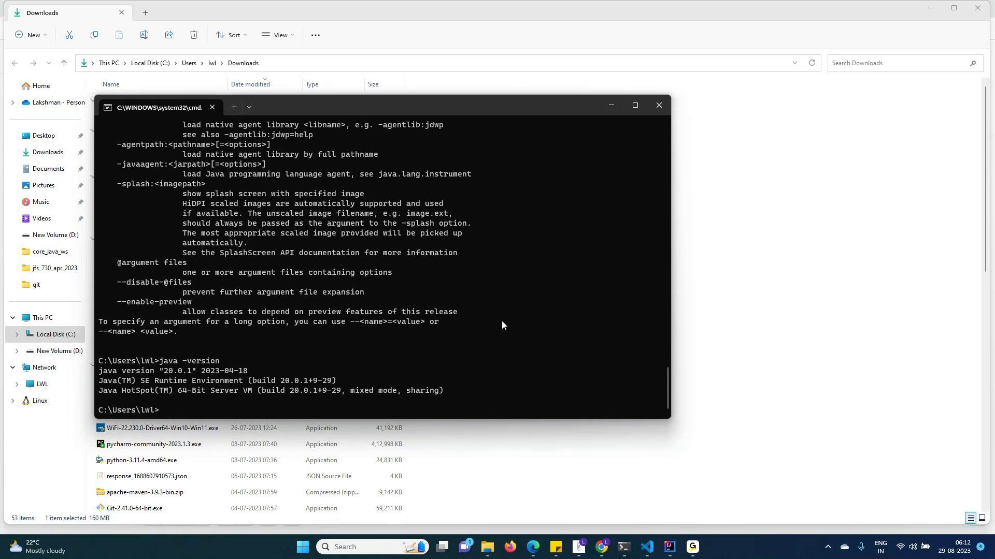
key(super)
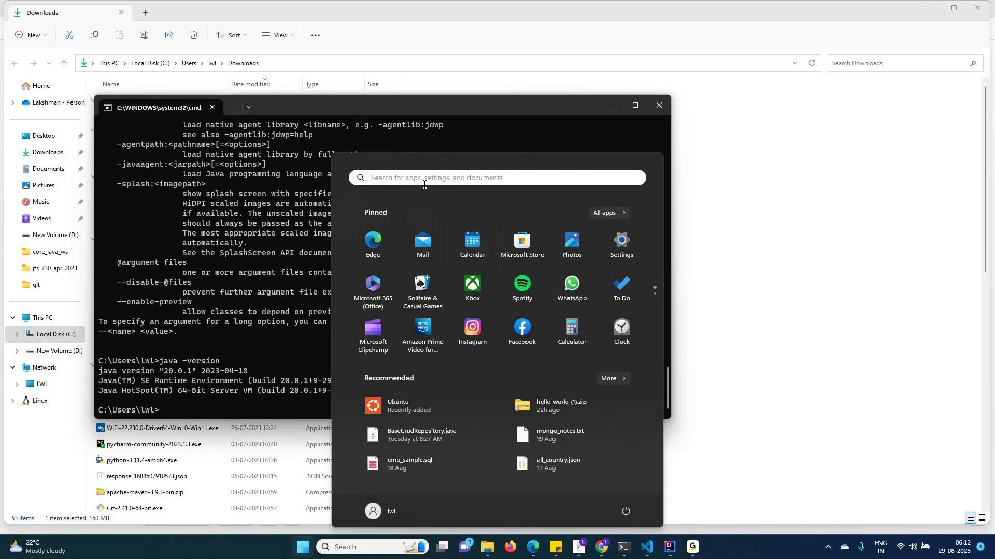
click(502, 146)
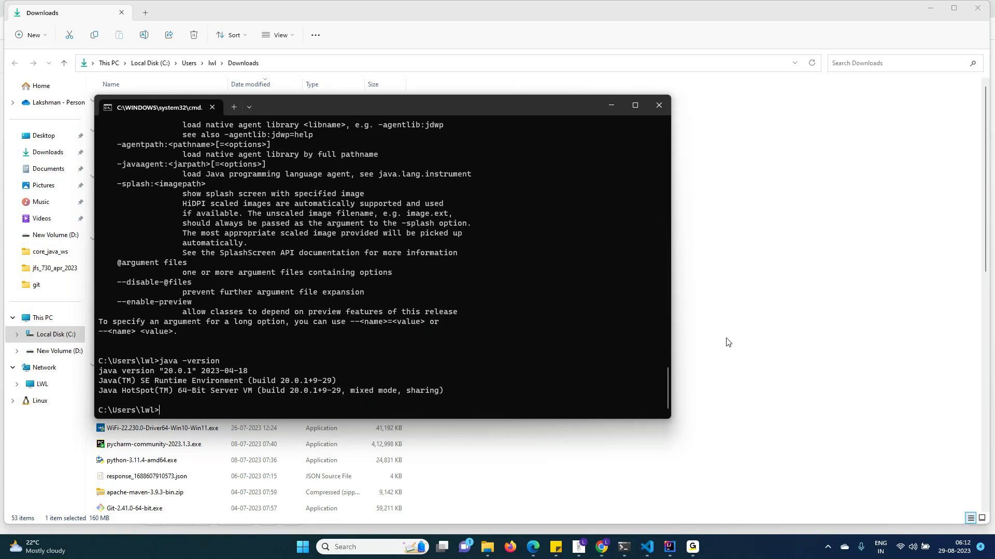
key(super)
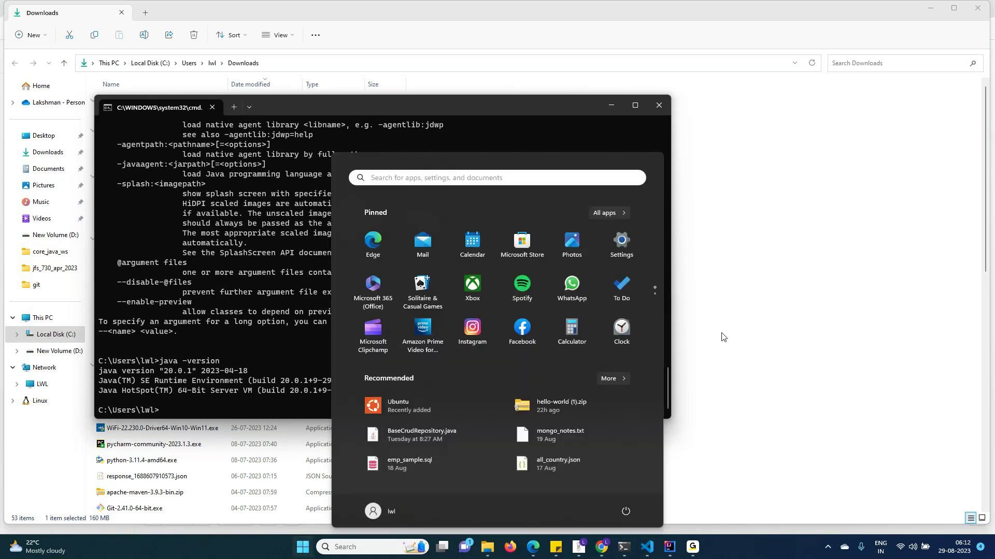
key(super)
- Open an Ubuntu terminal session by running Ubuntu from the Windows Run dialog
key(super+r)
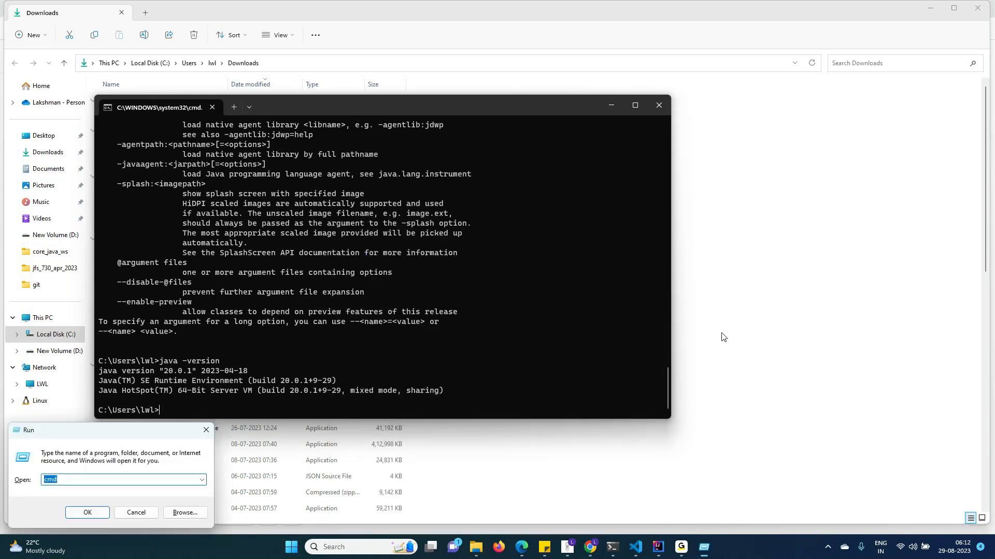
text(Ubuntu)
key(Return)
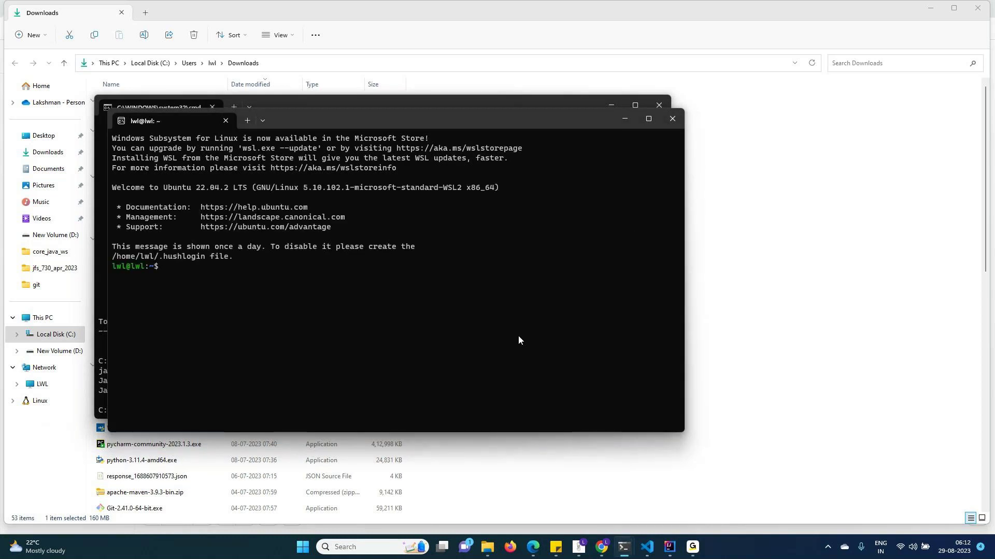
- Move the Ubuntu terminal window clear of the Command Prompt's text and enter java -version at its prompt
drag(398, 119, 584, 78)
text(java )
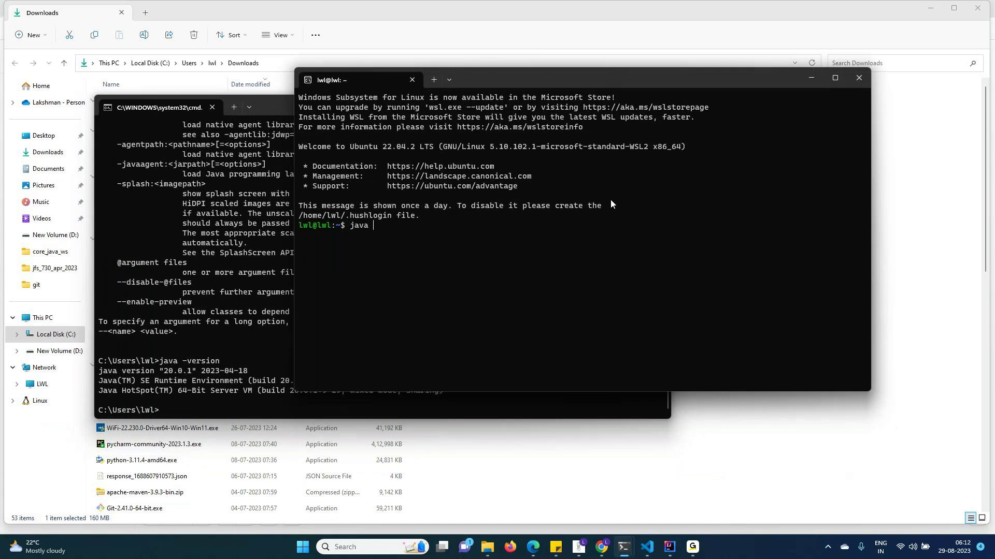
text(-version)
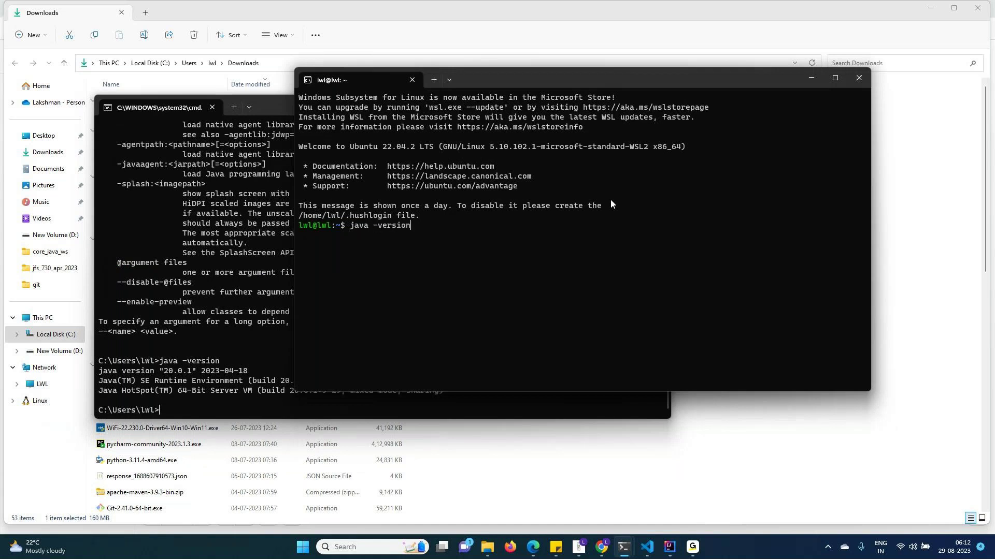